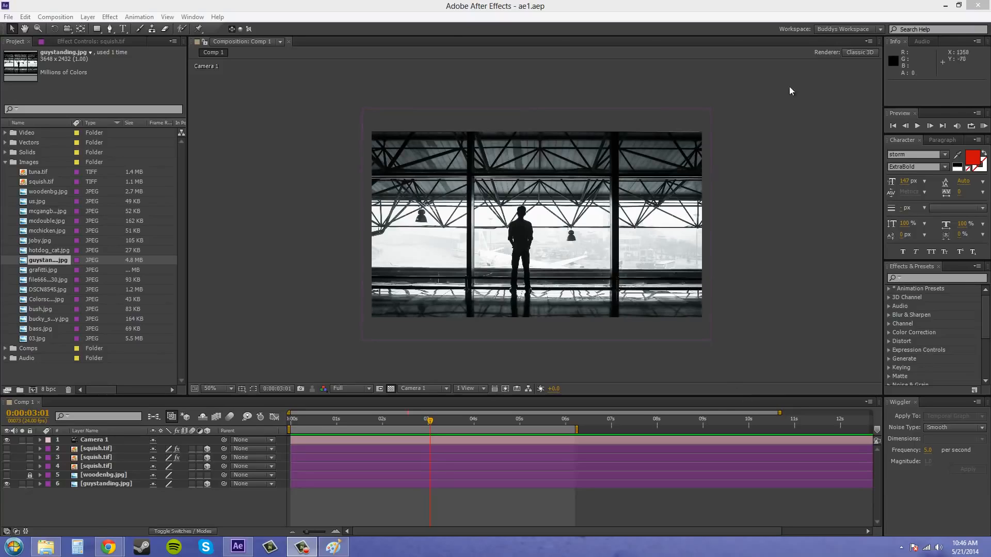
- Start a new light layer, set its light type to Parallel and name it "Parallel"
{"action": "left_click", "coordinate": [84, 16]}
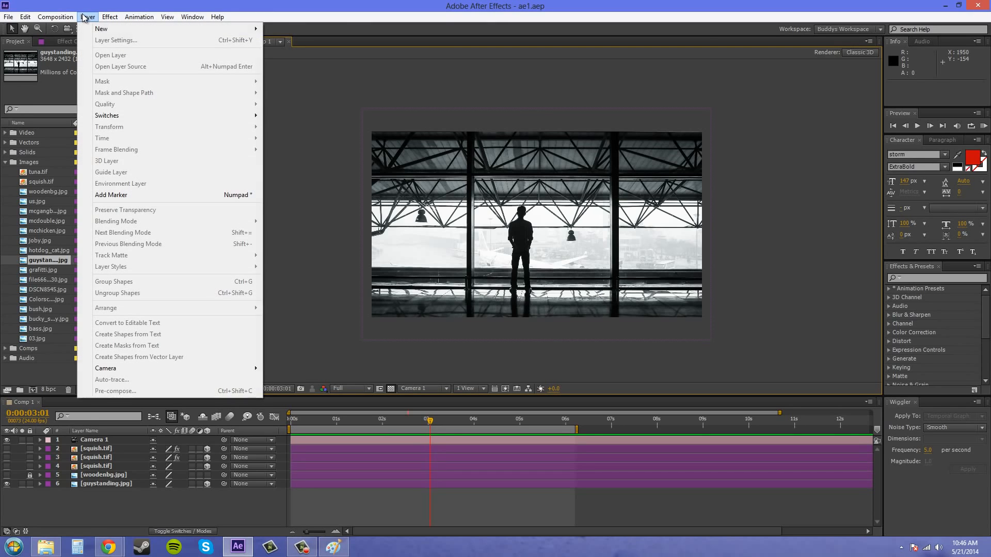
{"action": "mouse_move", "coordinate": [99, 29]}
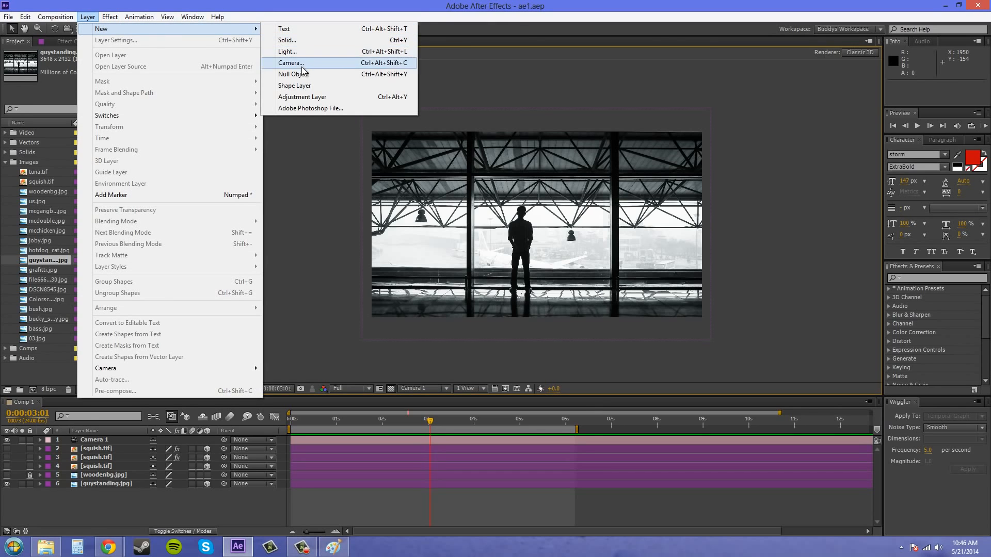
{"action": "left_click", "coordinate": [287, 51]}
{"action": "left_click", "coordinate": [505, 197]}
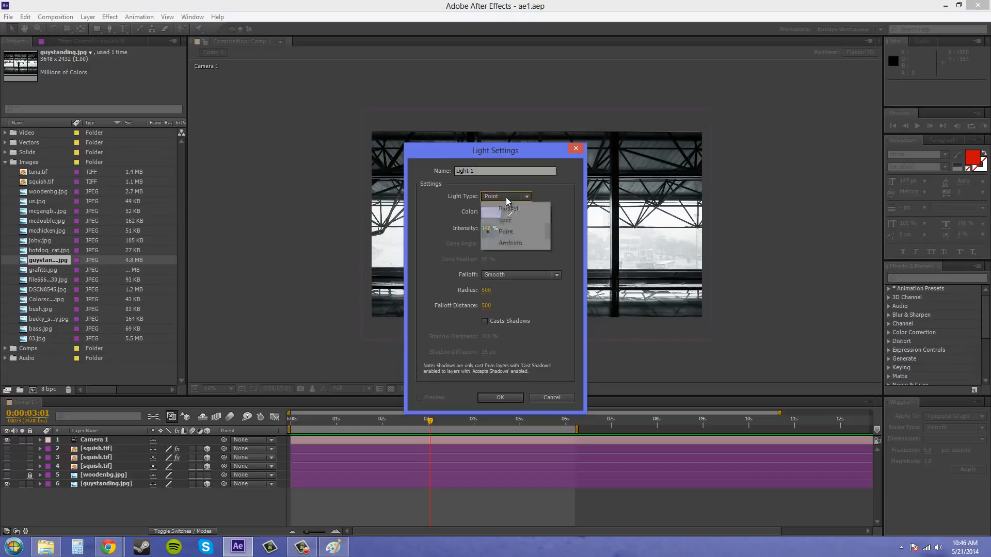
{"action": "left_click", "coordinate": [508, 208]}
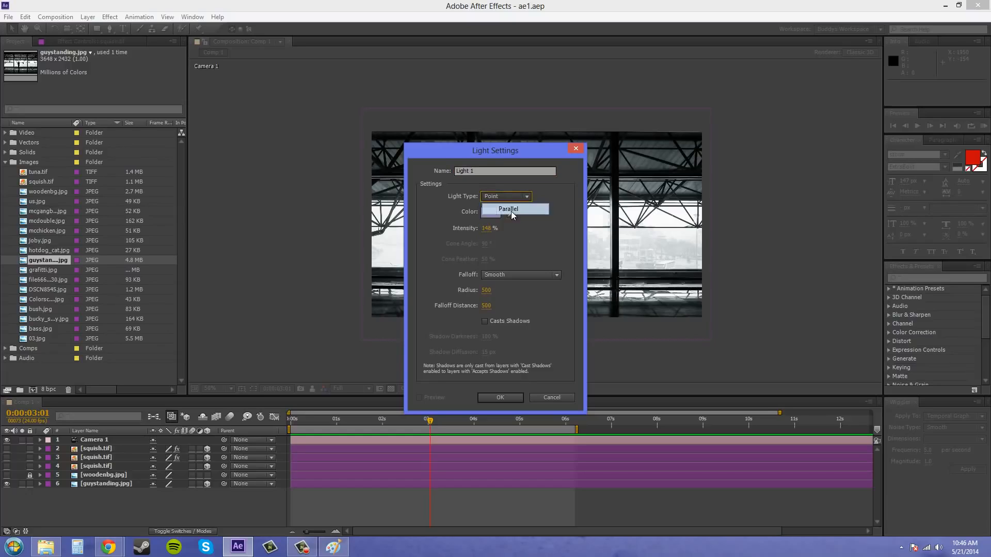
{"action": "key", "text": "shift+Tab"}
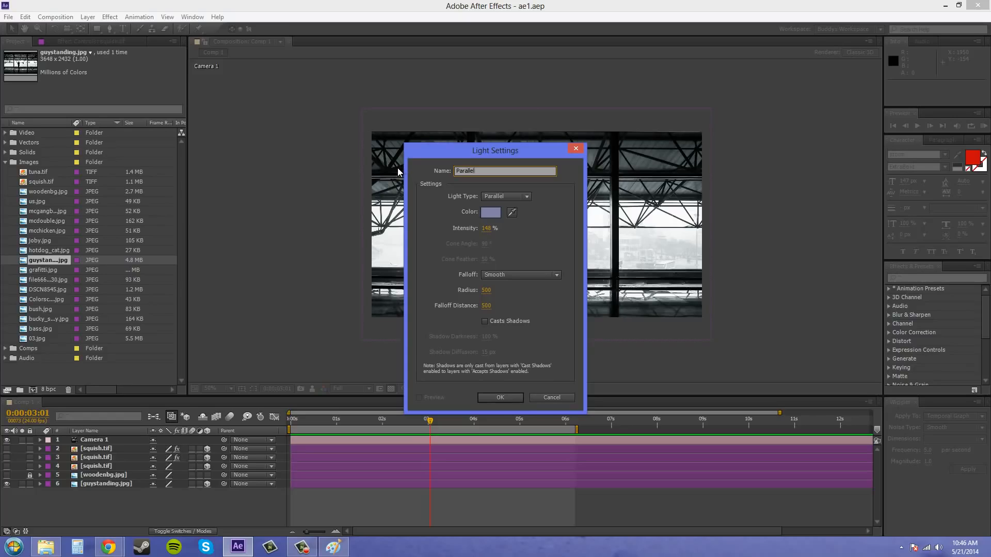
- Set the new light's color to white (FFFFFF) and its intensity to 100%, and create it
{"action": "left_click", "coordinate": [495, 213]}
{"action": "left_click_drag", "start_coordinate": [387, 227], "coordinate": [305, 209]}
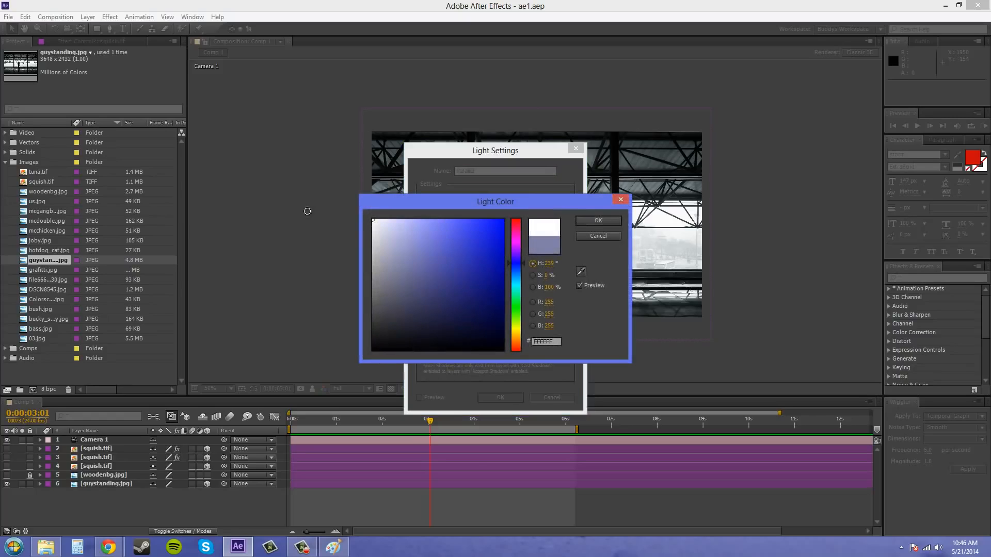
{"action": "left_click", "coordinate": [596, 222]}
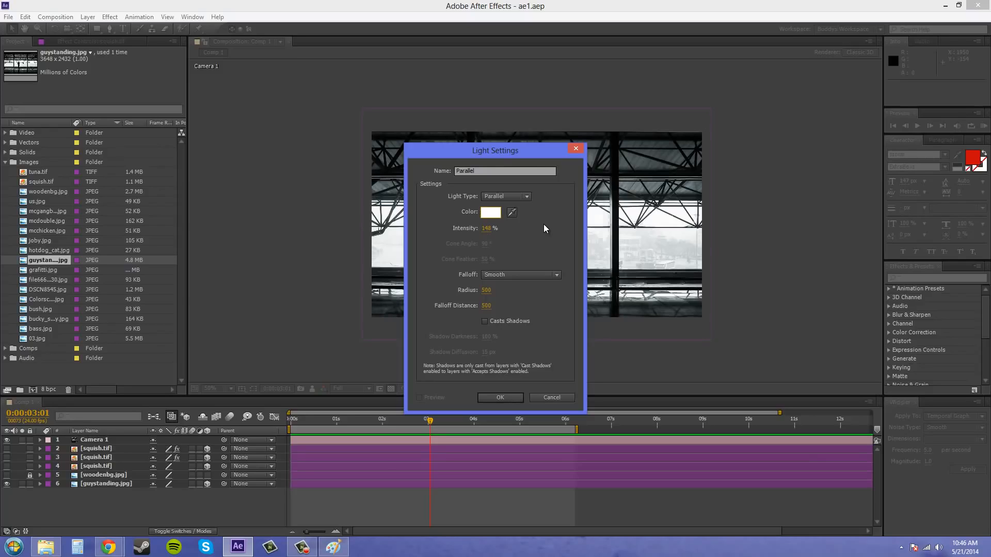
{"action": "left_click", "coordinate": [487, 230]}
{"action": "key", "text": "Return"}
{"action": "left_click", "coordinate": [500, 398]}
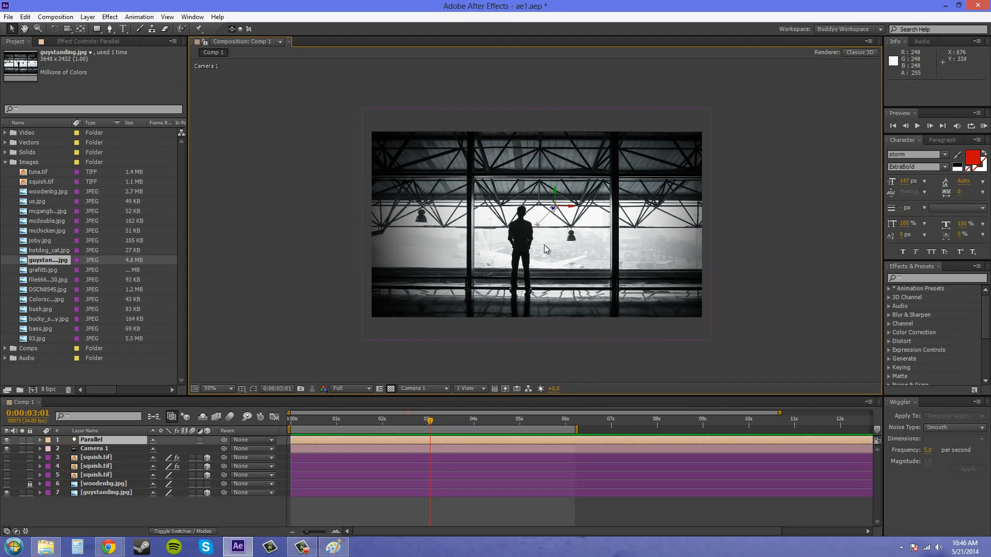
- Select the Parallel light in the composition view and examine its direction arrows and point of interest up close
{"action": "scroll", "coordinate": [544, 245], "scroll_direction": "up", "scroll_amount": 2}
{"action": "left_click", "coordinate": [617, 221]}
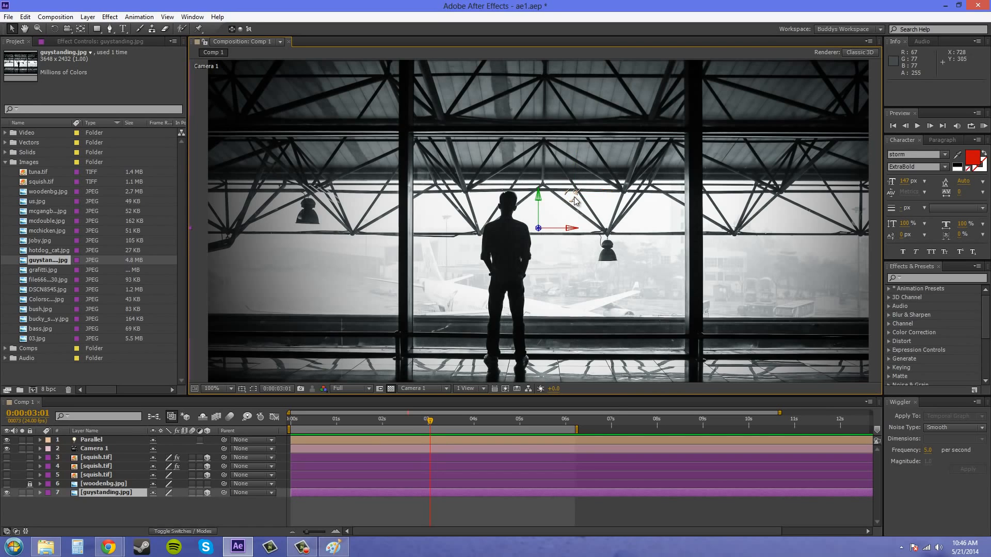
{"action": "scroll", "coordinate": [574, 201], "scroll_direction": "up", "scroll_amount": 6}
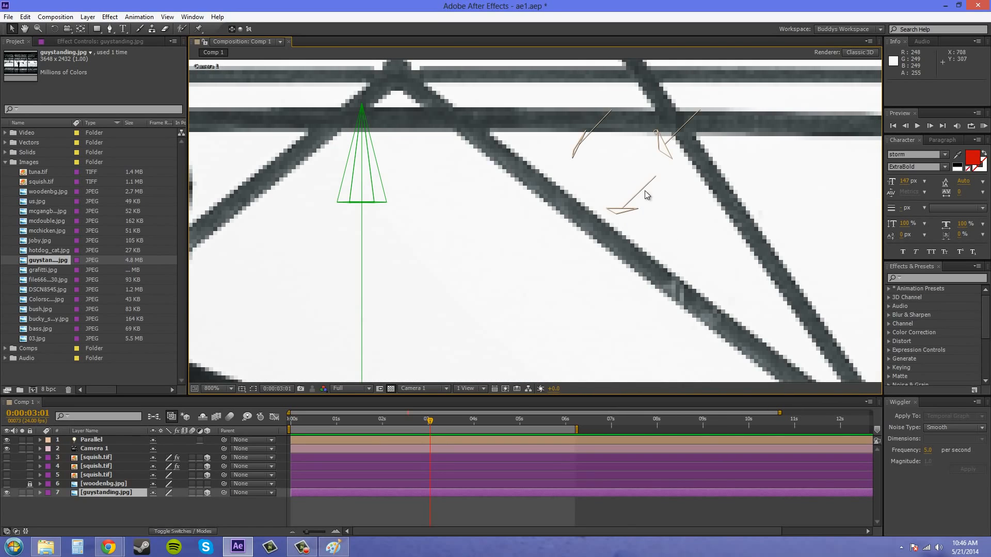
{"action": "scroll", "coordinate": [657, 127], "scroll_direction": "down", "scroll_amount": 2}
{"action": "left_click", "coordinate": [660, 145]}
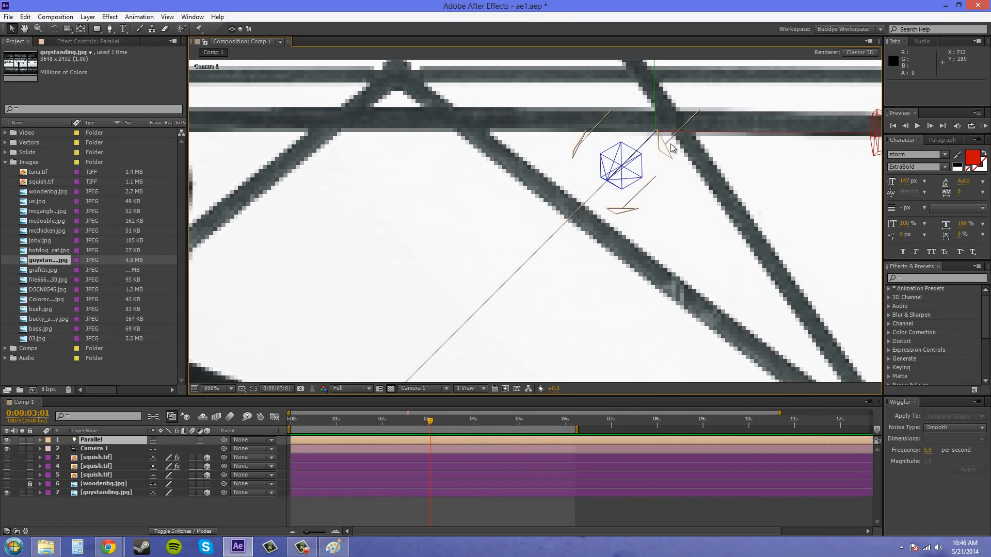
{"action": "scroll", "coordinate": [677, 172], "scroll_direction": "down", "scroll_amount": 2}
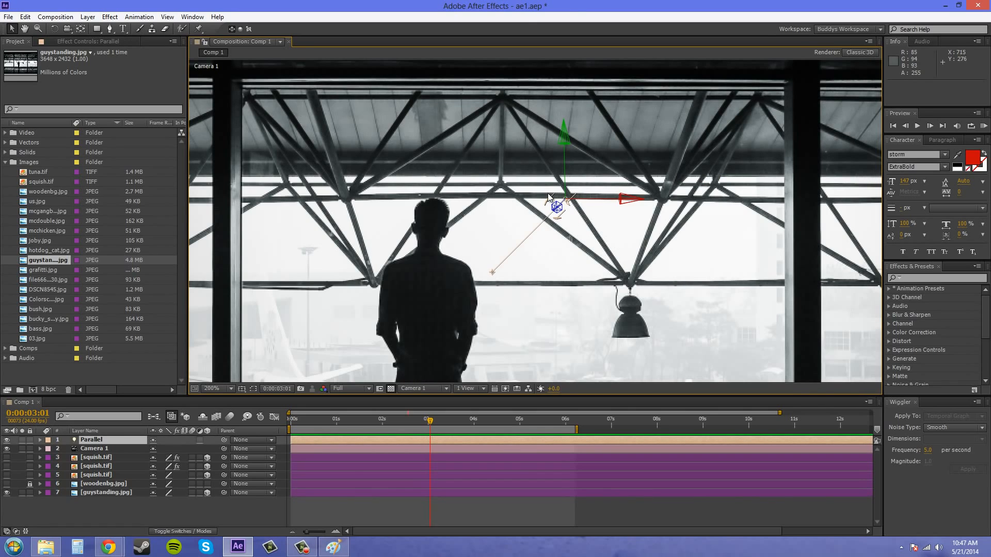
{"action": "key", "text": "period"}
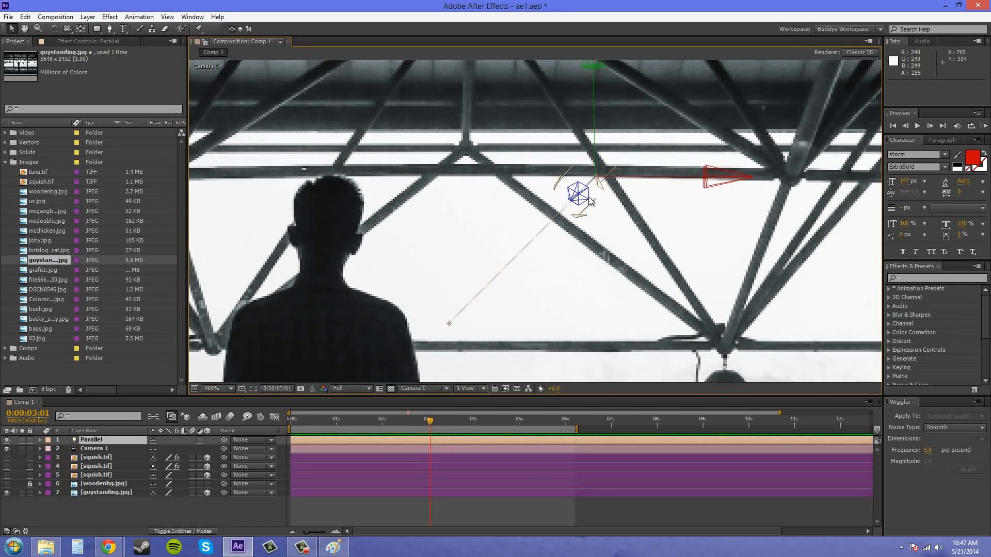
{"action": "key", "text": "comma"}
{"action": "key", "text": "comma"}
{"action": "key", "text": "comma"}
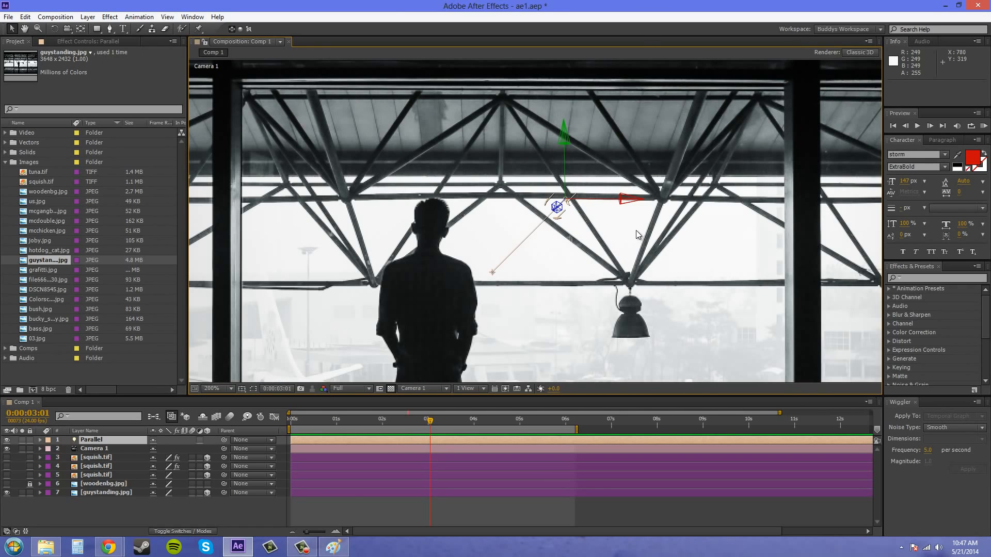
{"action": "key", "text": "period"}
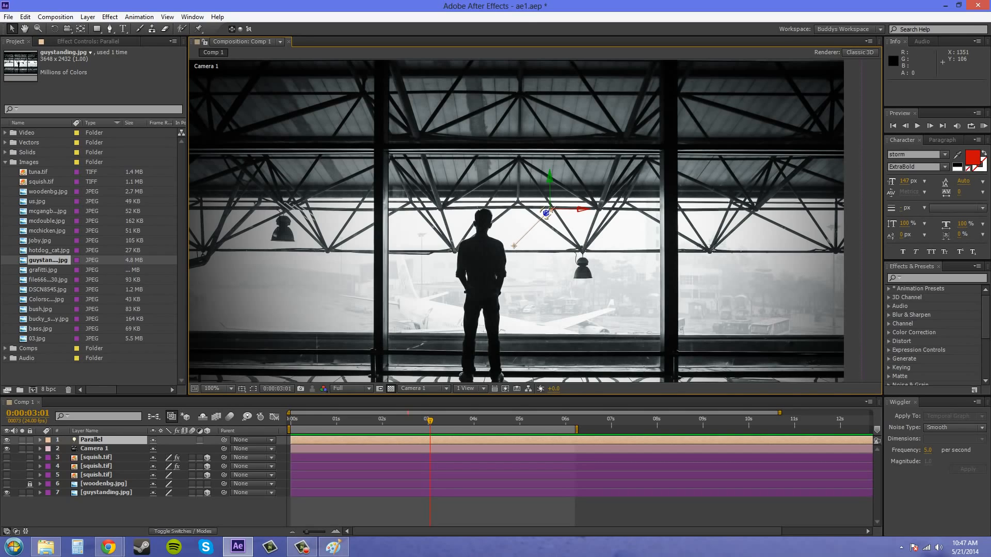
- Bring the Paint drawing of light types into view and add the text "/ point" after the "ambient" label
{"action": "mouse_move", "coordinate": [990, 63]}
{"action": "left_mouse_down"}
{"action": "mouse_move", "coordinate": [549, 54]}
{"action": "mouse_move", "coordinate": [507, 76]}
{"action": "left_mouse_up"}
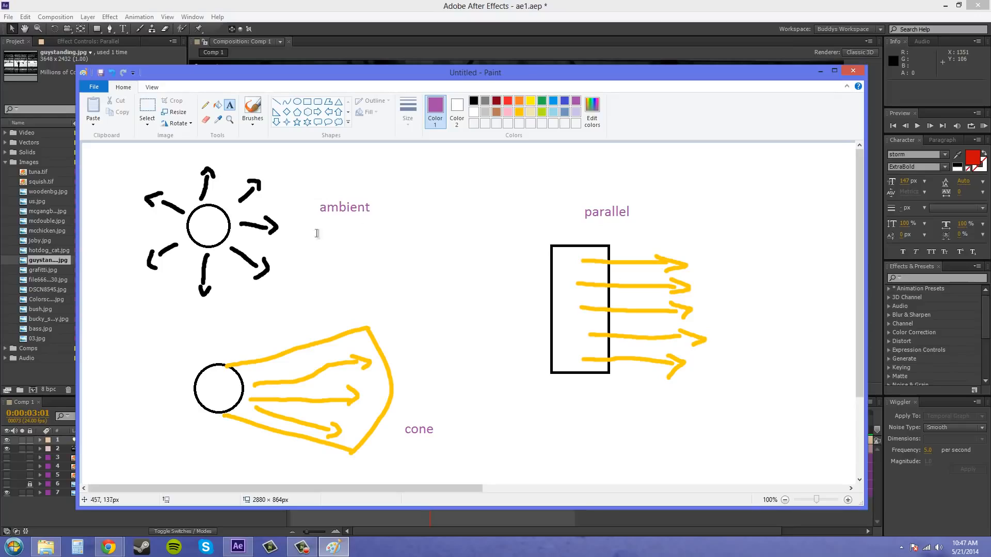
{"action": "left_click", "coordinate": [376, 207]}
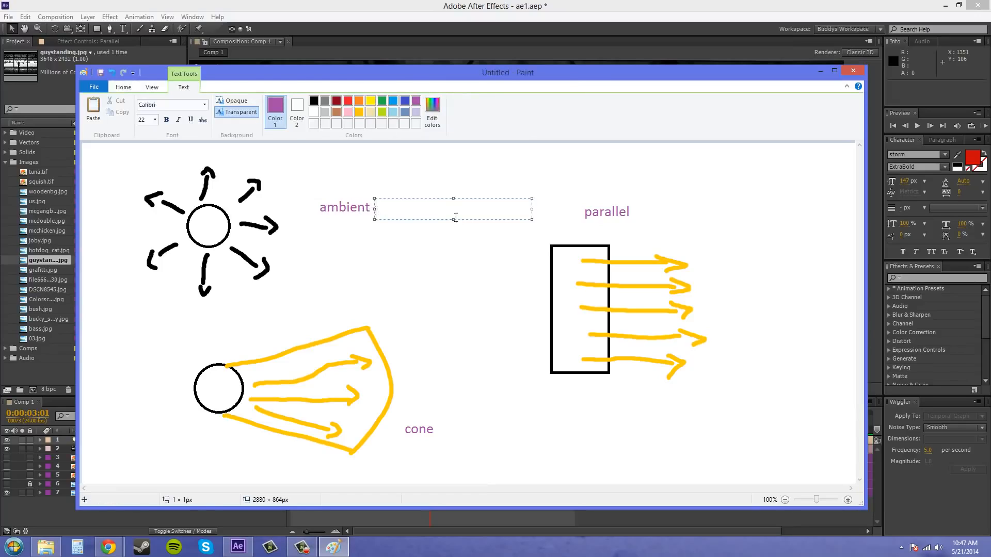
{"action": "type", "text": "/ point"}
{"action": "left_click", "coordinate": [311, 173]}
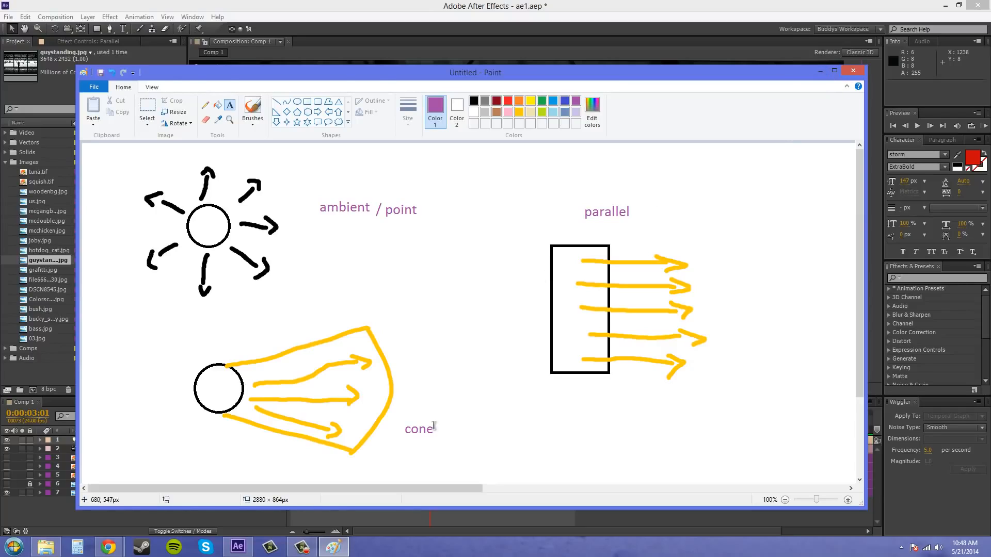
- Add the text "/ spotlight" after the "cone" label and move the drawing window away to return to After Effects
{"action": "left_click", "coordinate": [439, 418]}
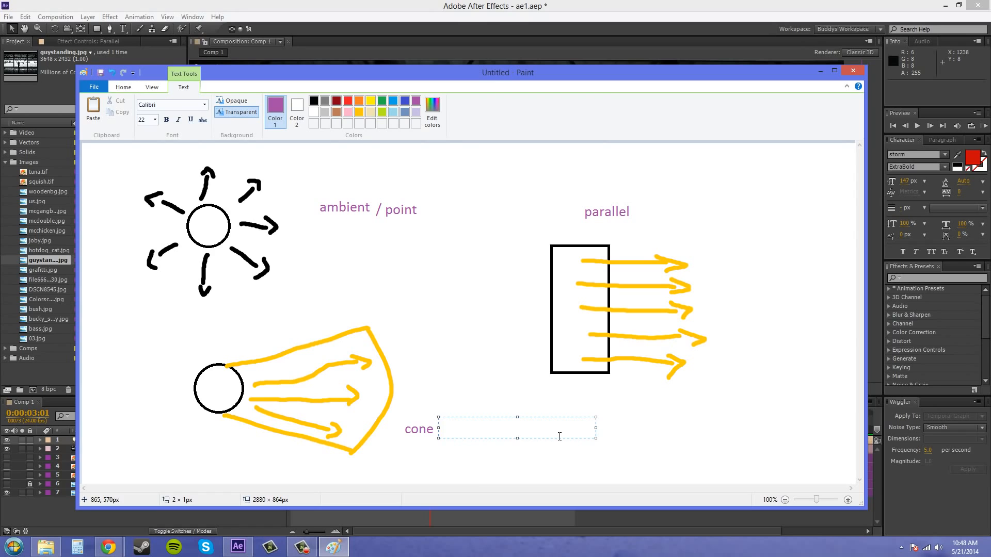
{"action": "type", "text": "/ spotlight"}
{"action": "left_click", "coordinate": [617, 442]}
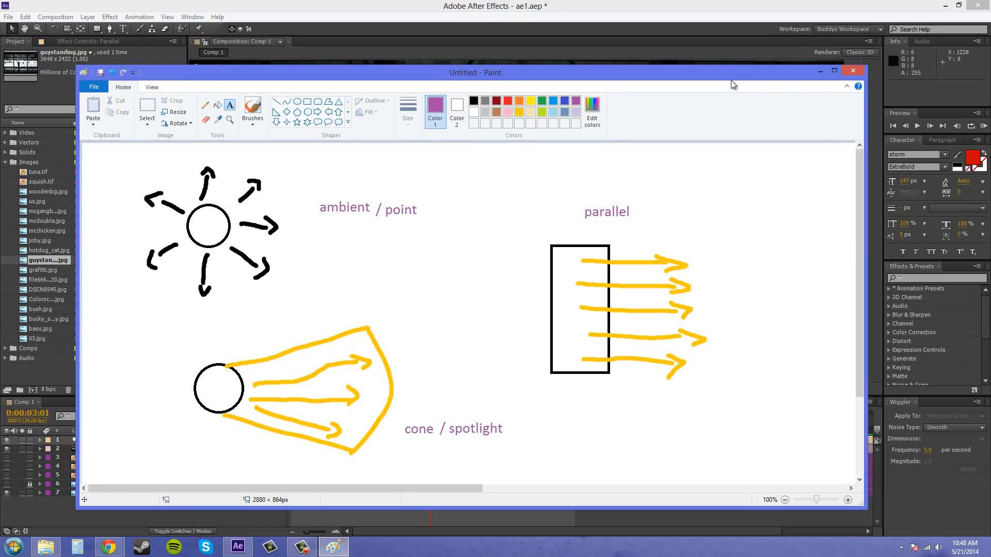
{"action": "left_click_drag", "start_coordinate": [744, 72], "coordinate": [990, 78]}
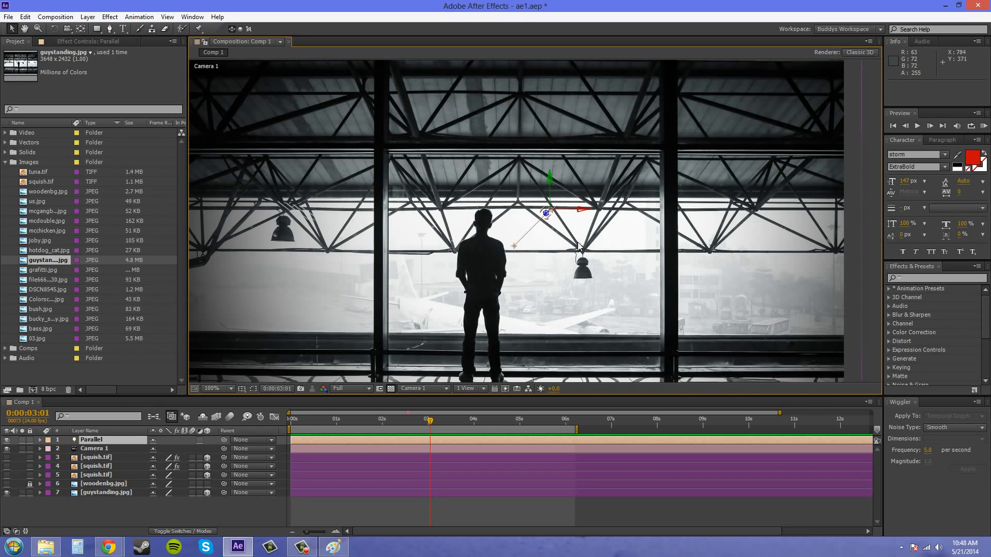
- Reopen the Parallel light's settings and set its intensity to 73%
{"action": "double_click", "coordinate": [99, 441]}
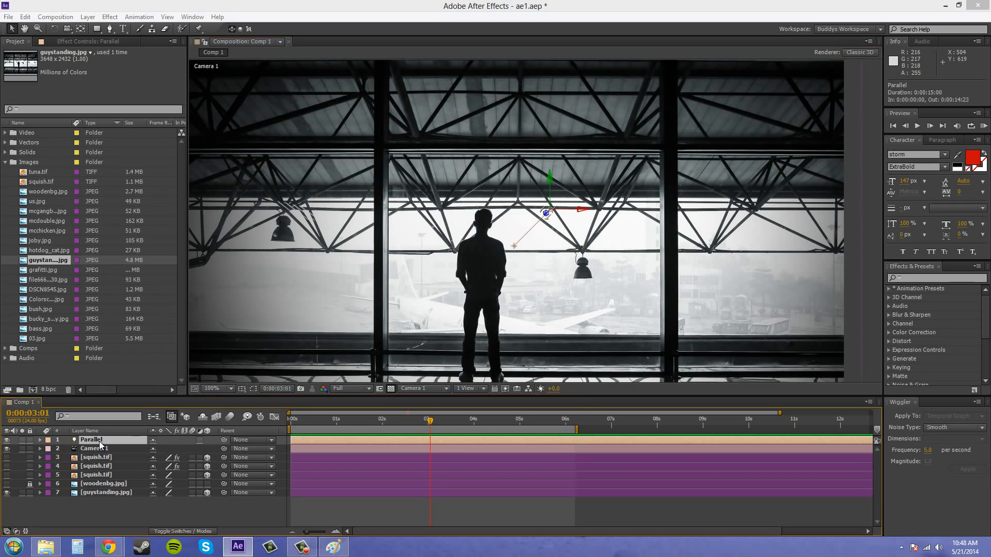
{"action": "left_click_drag", "start_coordinate": [444, 147], "coordinate": [178, 112]}
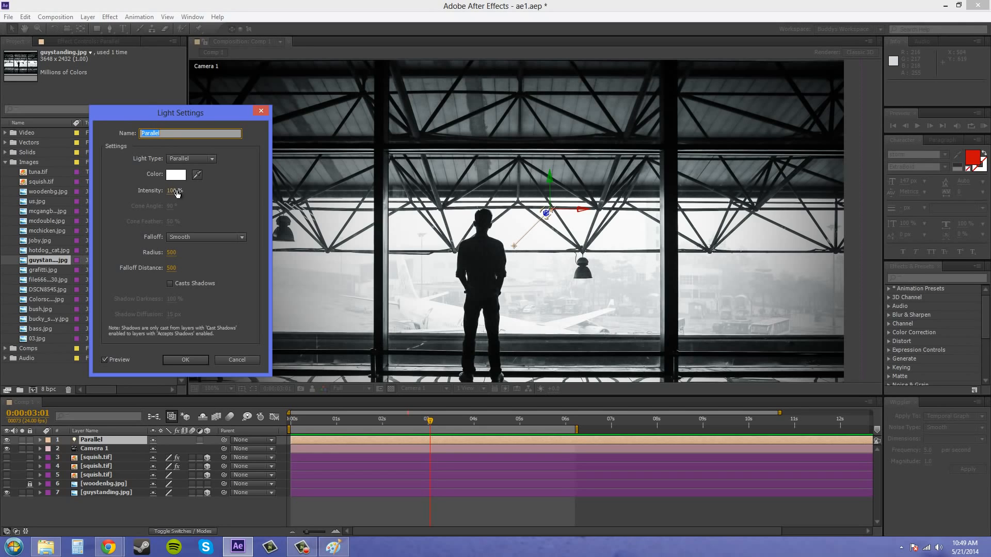
{"action": "mouse_move", "coordinate": [178, 192]}
{"action": "left_mouse_down"}
{"action": "mouse_move", "coordinate": [135, 200]}
{"action": "mouse_move", "coordinate": [177, 196]}
{"action": "left_mouse_up"}
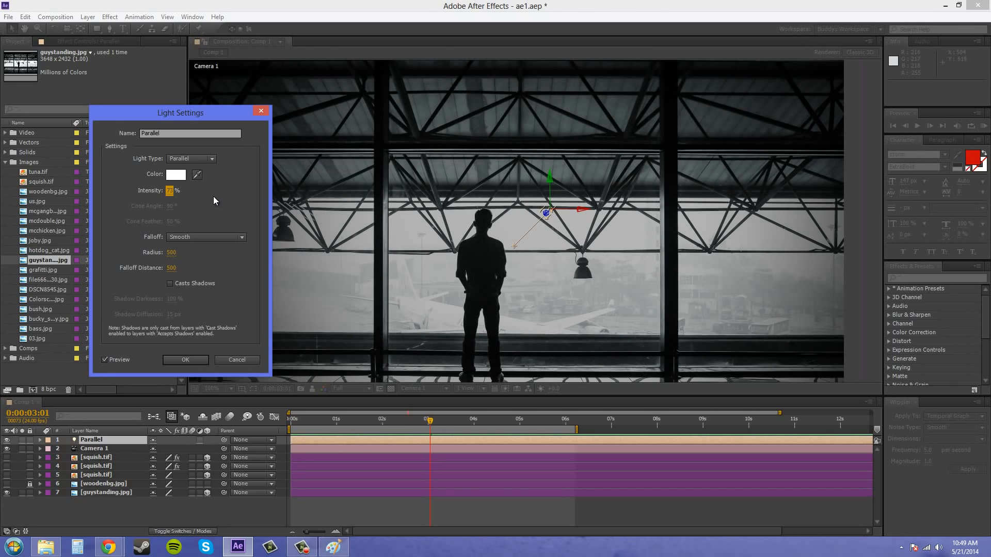
- Change the Parallel light's color to a pale yellow-green (F2FFBC)
{"action": "left_click", "coordinate": [175, 174]}
{"action": "mouse_move", "coordinate": [403, 253]}
{"action": "left_mouse_down"}
{"action": "mouse_move", "coordinate": [442, 222]}
{"action": "mouse_move", "coordinate": [406, 219]}
{"action": "left_mouse_up"}
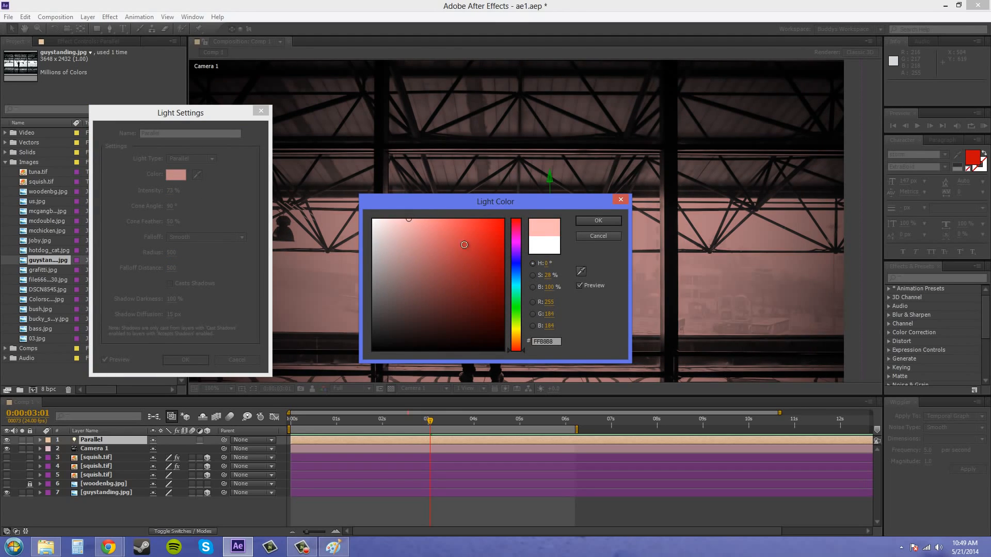
{"action": "mouse_move", "coordinate": [514, 319]}
{"action": "left_mouse_down"}
{"action": "mouse_move", "coordinate": [516, 337]}
{"action": "mouse_move", "coordinate": [518, 327]}
{"action": "left_mouse_up"}
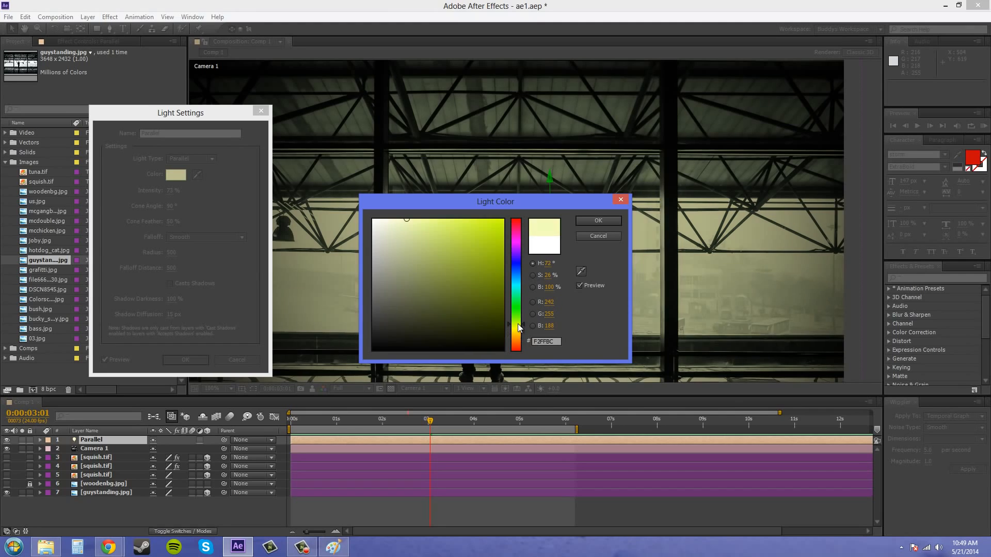
{"action": "left_click", "coordinate": [597, 221]}
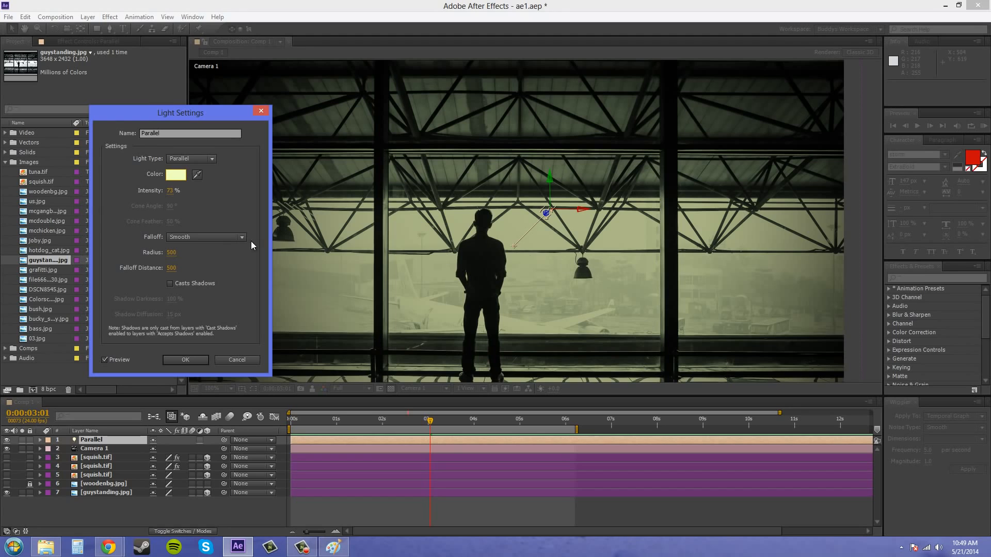
- With Smooth falloff chosen, try a radius of 210 and a falloff distance of 594 for the Parallel light
{"action": "left_click", "coordinate": [207, 238]}
{"action": "left_click", "coordinate": [182, 246]}
{"action": "left_click_drag", "start_coordinate": [173, 252], "coordinate": [31, 261]}
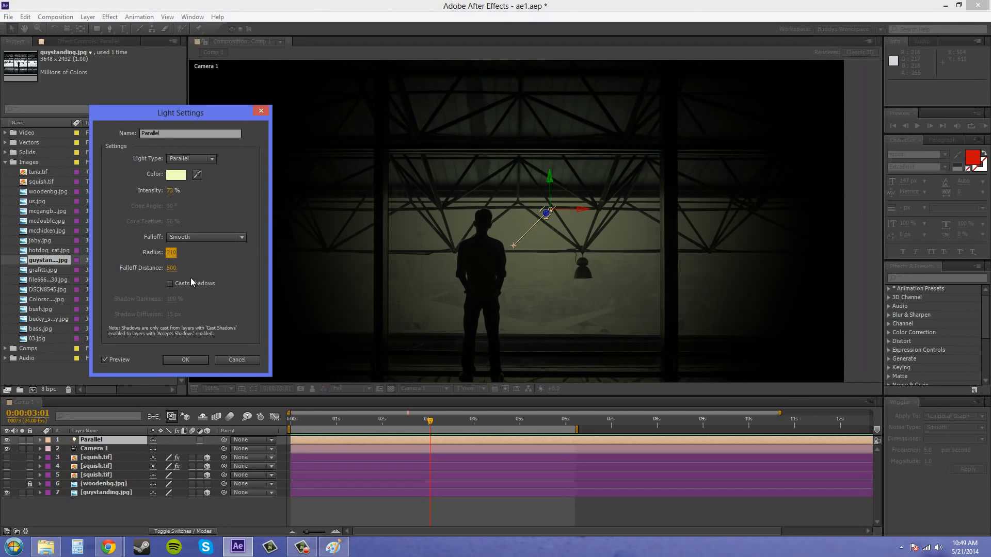
{"action": "left_click", "coordinate": [168, 269]}
{"action": "left_click_drag", "start_coordinate": [210, 270], "coordinate": [237, 269]}
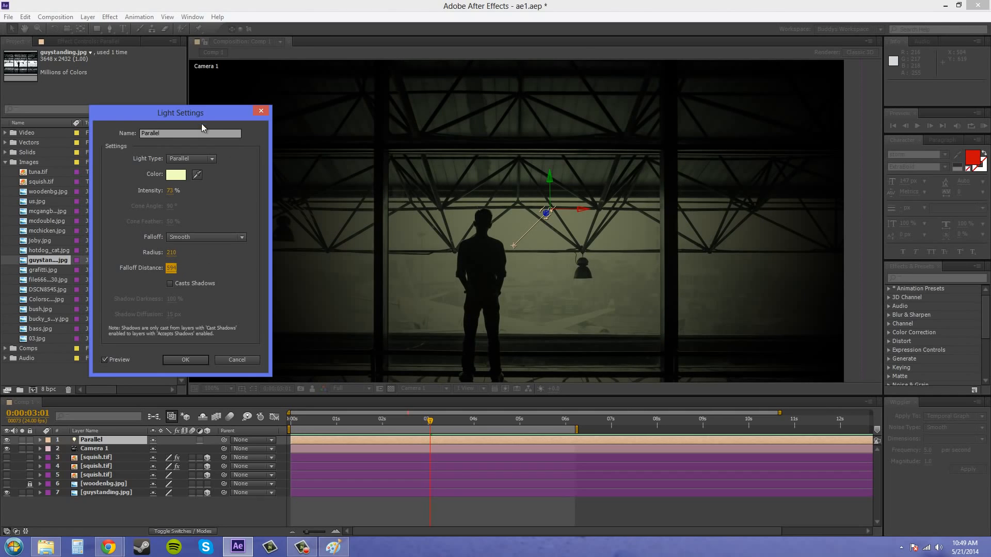
- Set the Parallel light's falloff distance and radius to 500 each
{"action": "left_click_drag", "start_coordinate": [201, 124], "coordinate": [109, 199]}
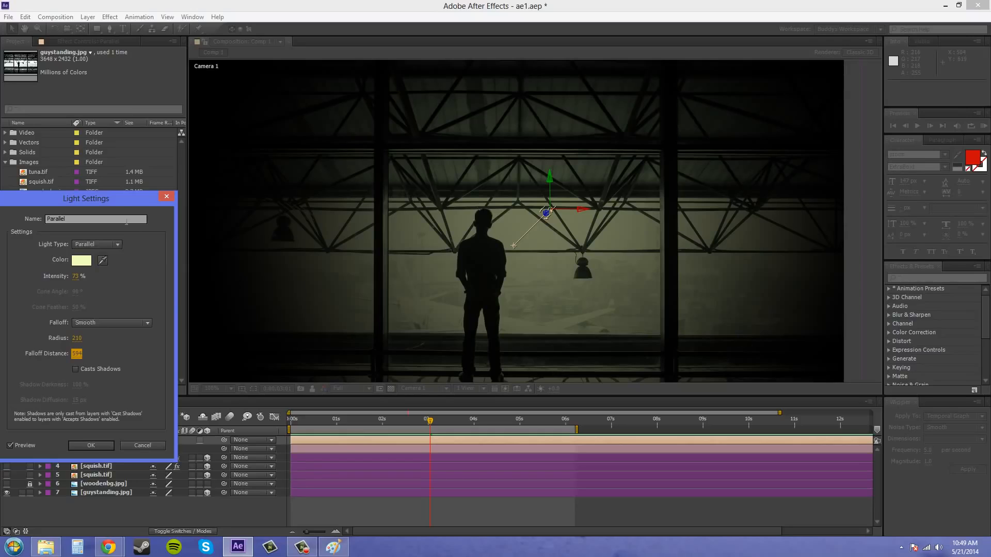
{"action": "left_click_drag", "start_coordinate": [110, 199], "coordinate": [155, 155]}
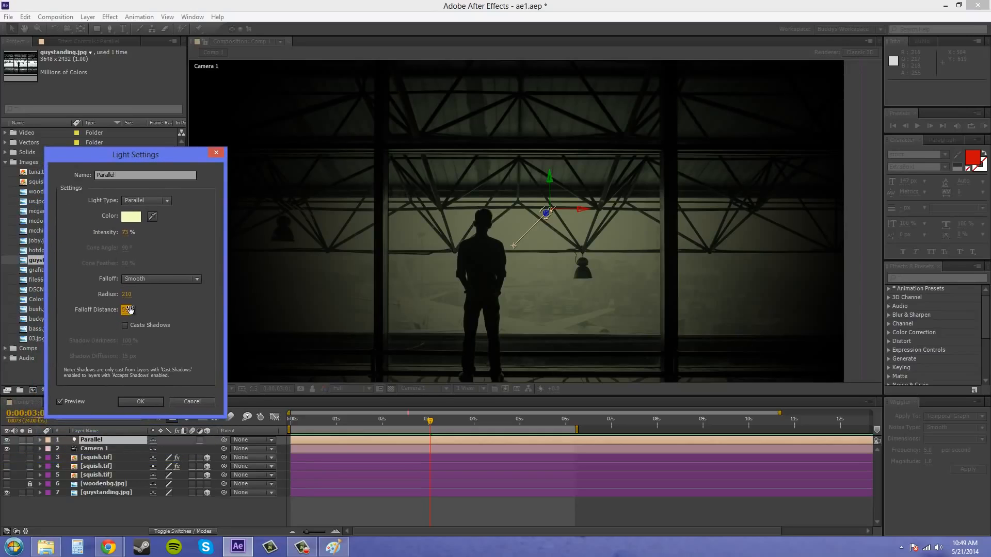
{"action": "left_click", "coordinate": [128, 310]}
{"action": "left_click", "coordinate": [128, 295]}
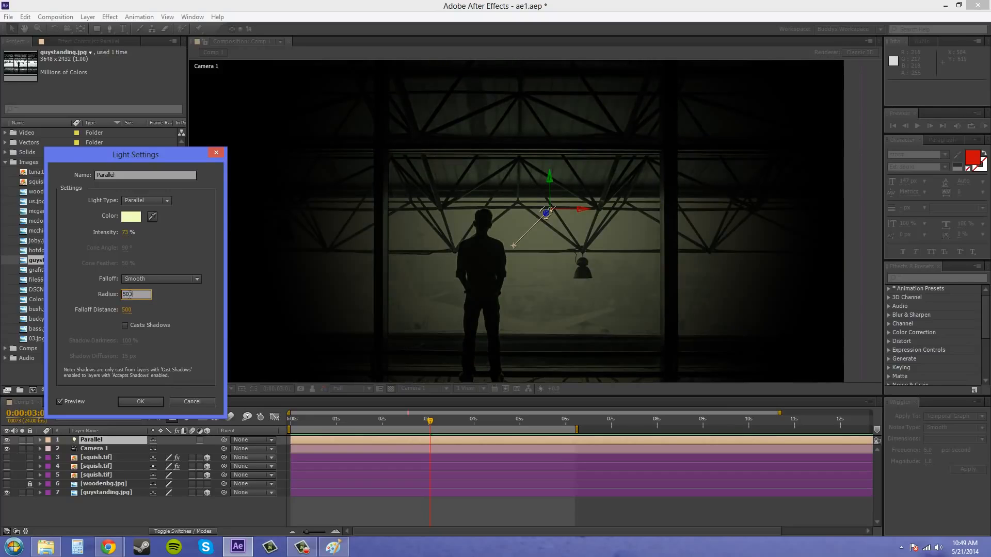
{"action": "type", "text": "500"}
{"action": "key", "text": "Return"}
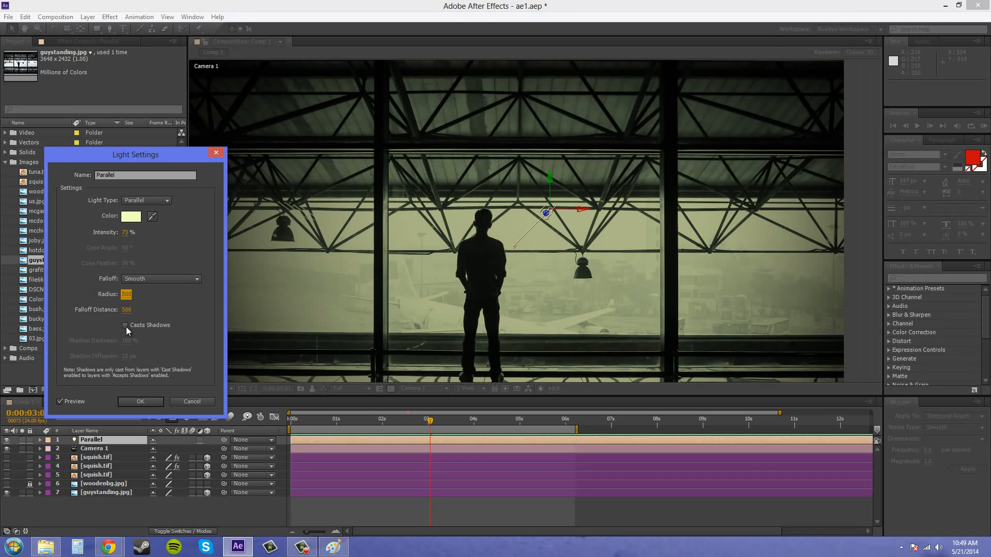
- Turn on Casts Shadows for the Parallel light and apply the light settings
{"action": "left_click_drag", "start_coordinate": [131, 138], "coordinate": [121, 103]}
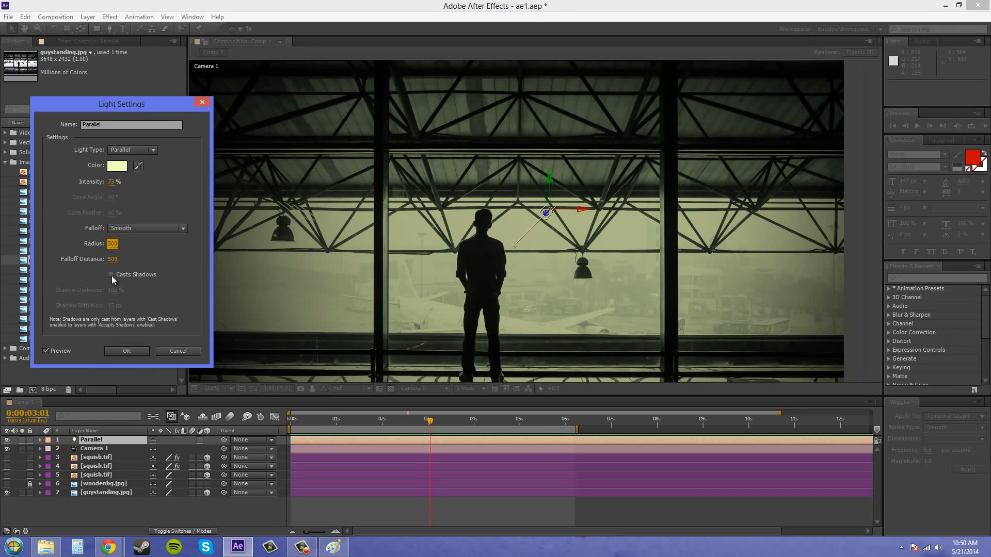
{"action": "left_click", "coordinate": [111, 275]}
{"action": "left_click", "coordinate": [130, 351]}
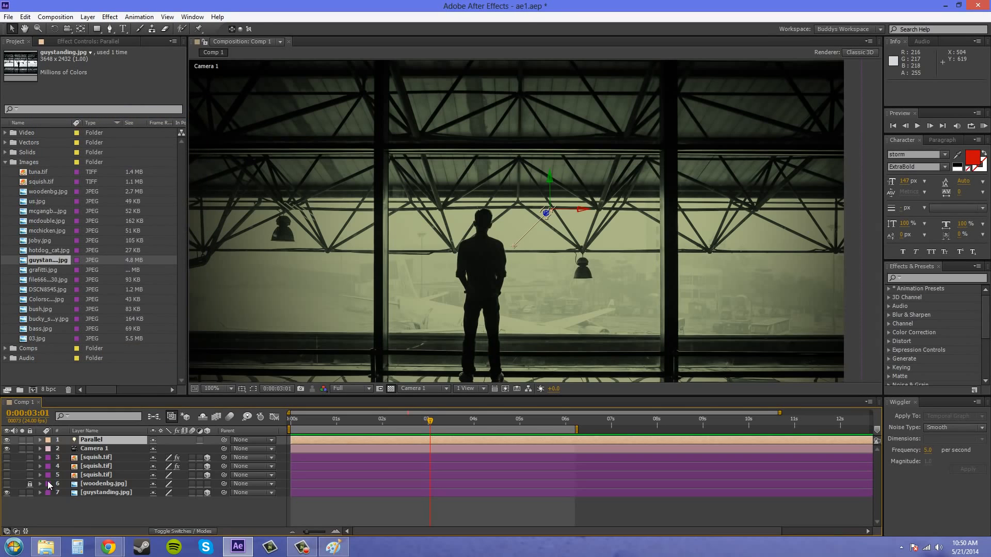
- Make the squish.tif layer 5 visible in front of the guystanding.jpg image, and view the scene from the Top
{"action": "left_click", "coordinate": [6, 475]}
{"action": "scroll", "coordinate": [445, 271], "scroll_direction": "down", "scroll_amount": 1}
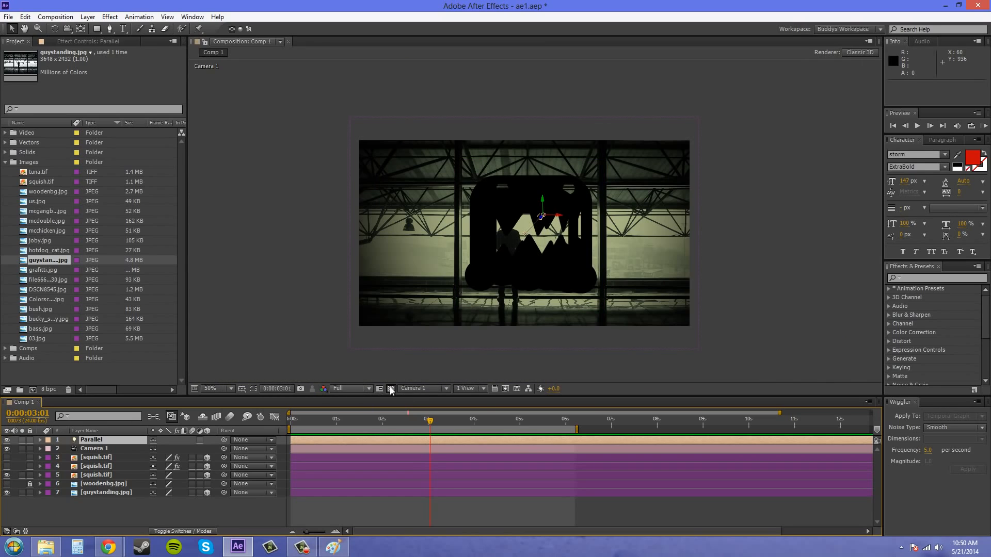
{"action": "left_click", "coordinate": [356, 389]}
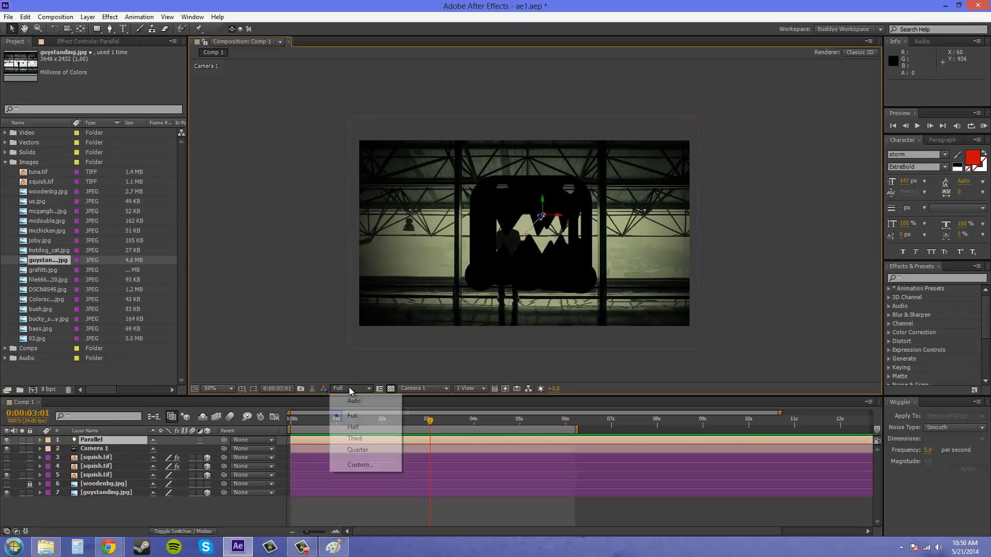
{"action": "left_click", "coordinate": [412, 389]}
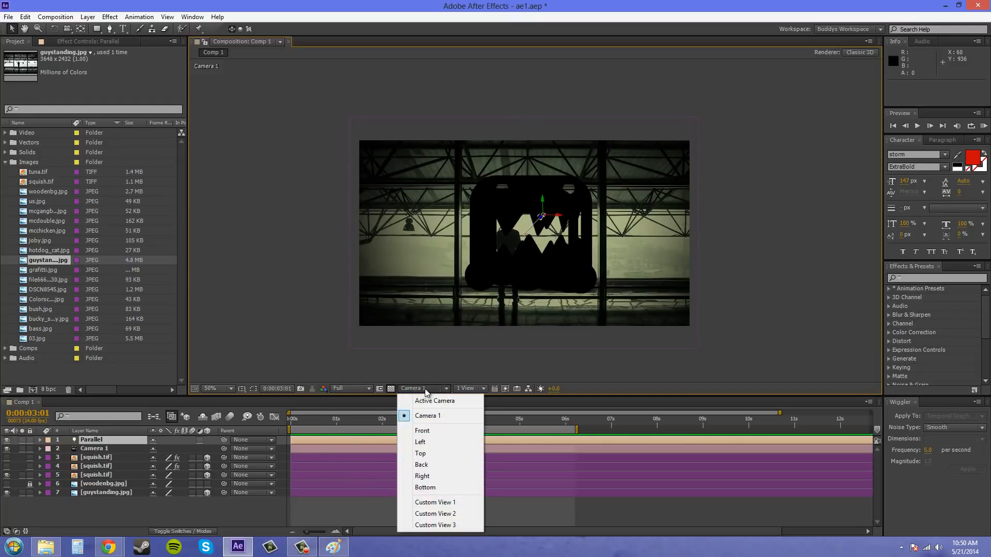
{"action": "left_click", "coordinate": [421, 453]}
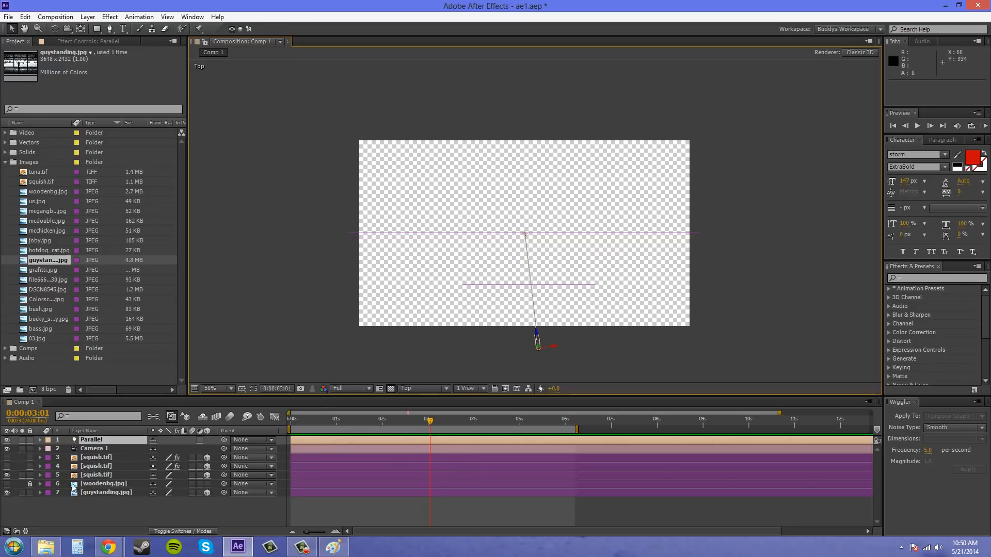
- Return to the Camera 1 view and examine the shadow settings in the guystanding.jpg layer's Material Options
{"action": "left_click", "coordinate": [93, 494]}
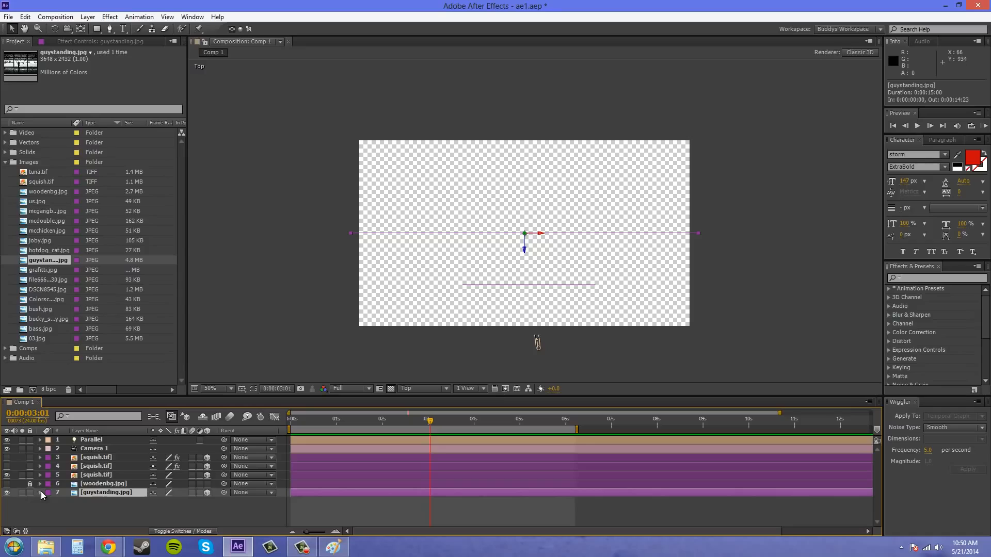
{"action": "left_click", "coordinate": [43, 493]}
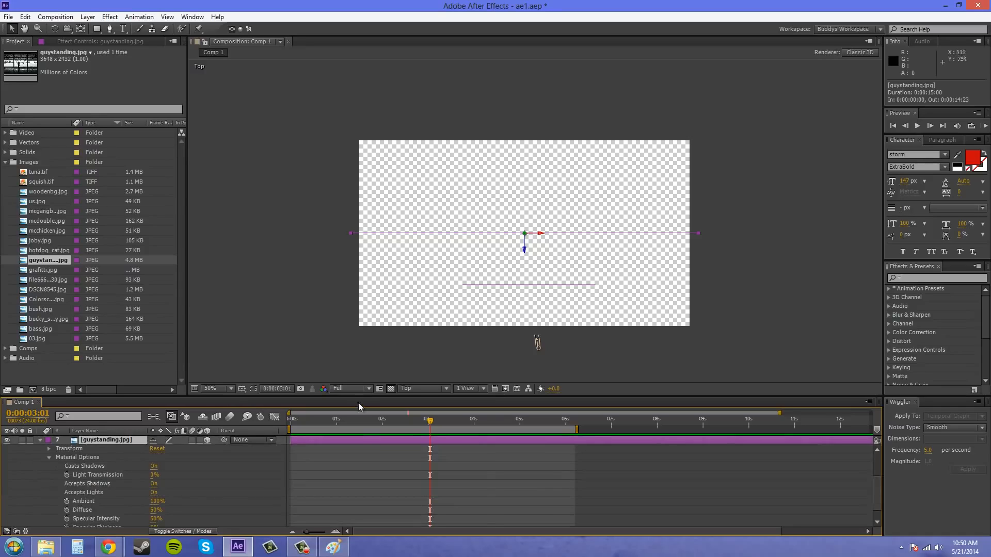
{"action": "left_click", "coordinate": [410, 389]}
{"action": "left_click", "coordinate": [419, 416]}
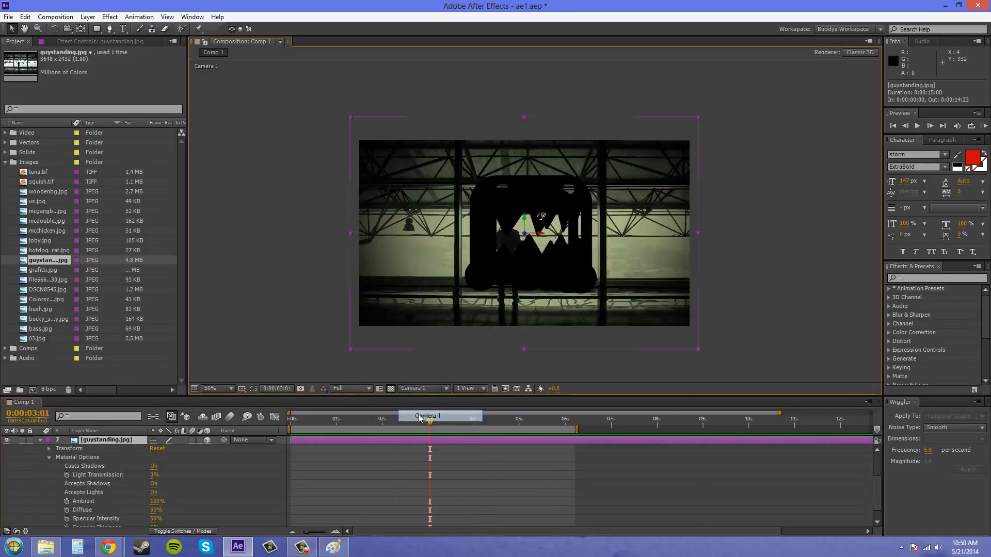
{"action": "left_click", "coordinate": [154, 484]}
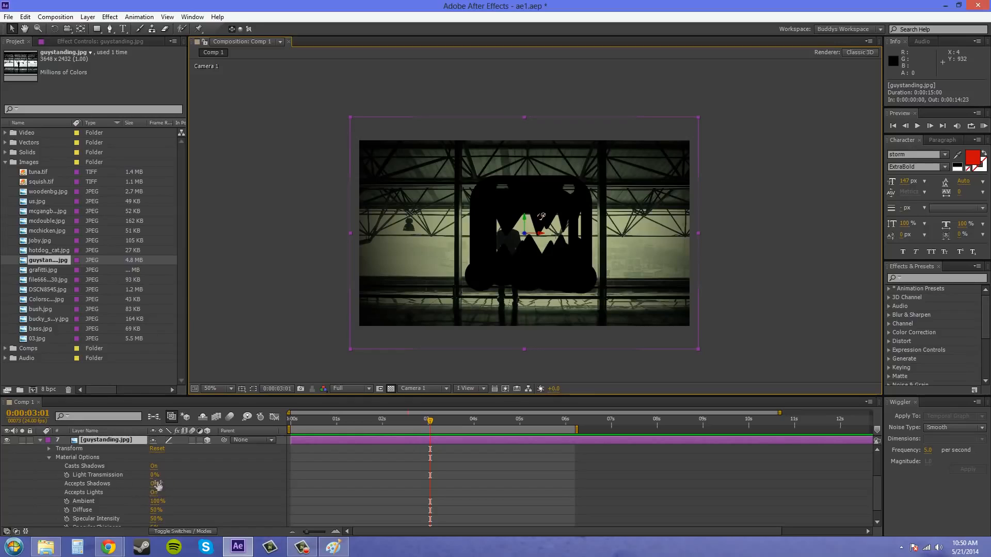
- Collapse the guystanding.jpg layer's Material Options and reveal those of the squish.tif layer 5
{"action": "left_click", "coordinate": [49, 457]}
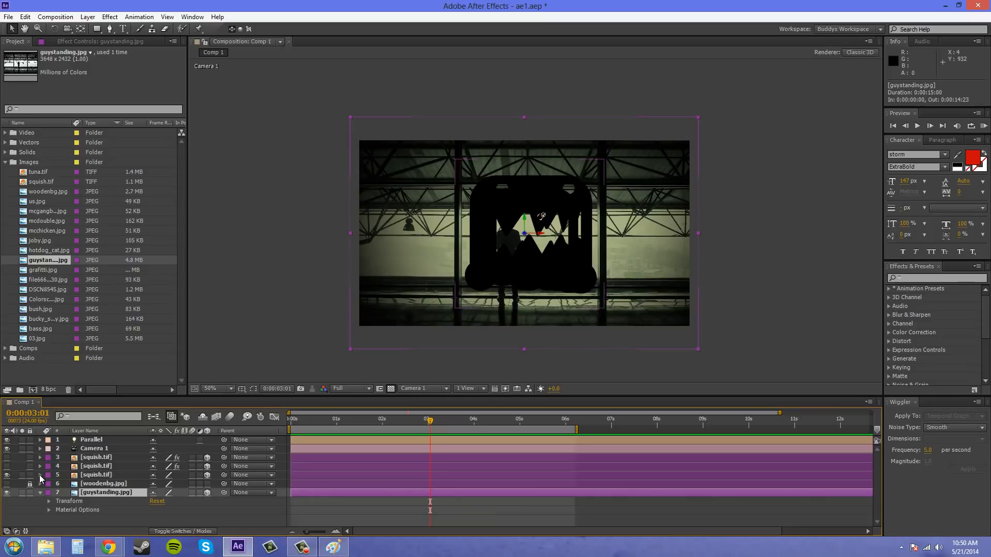
{"action": "left_click", "coordinate": [40, 475]}
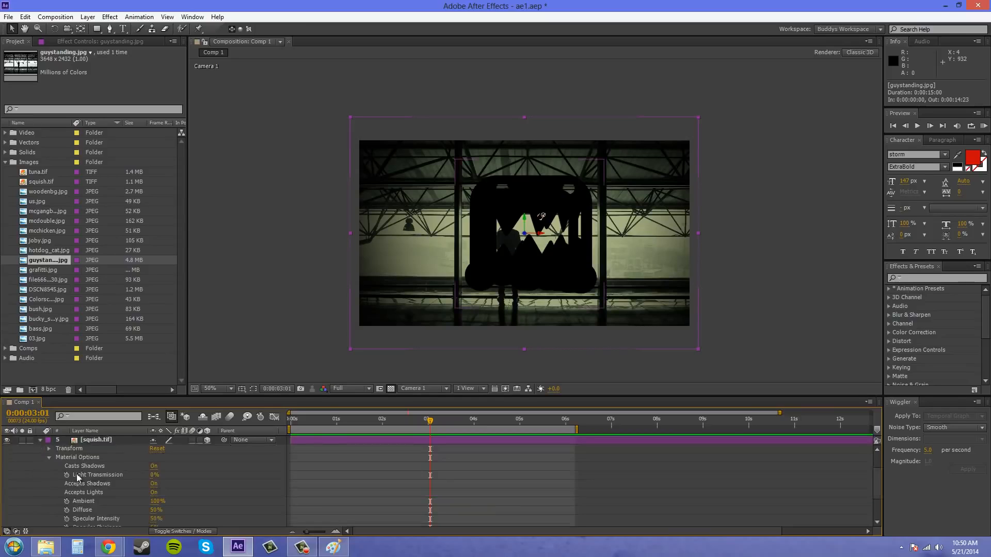